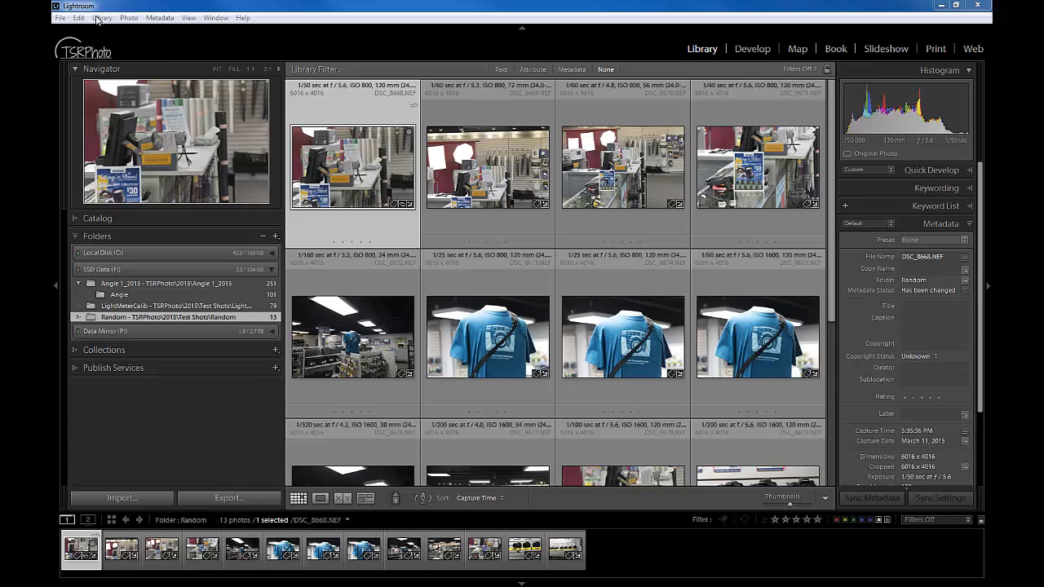
click(129, 18)
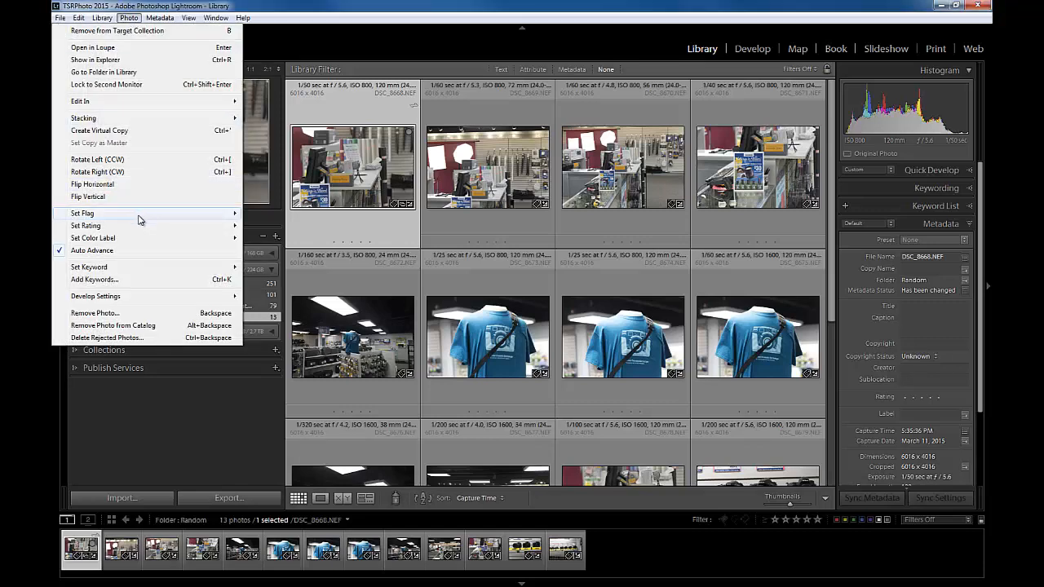
mouse_move(139, 217)
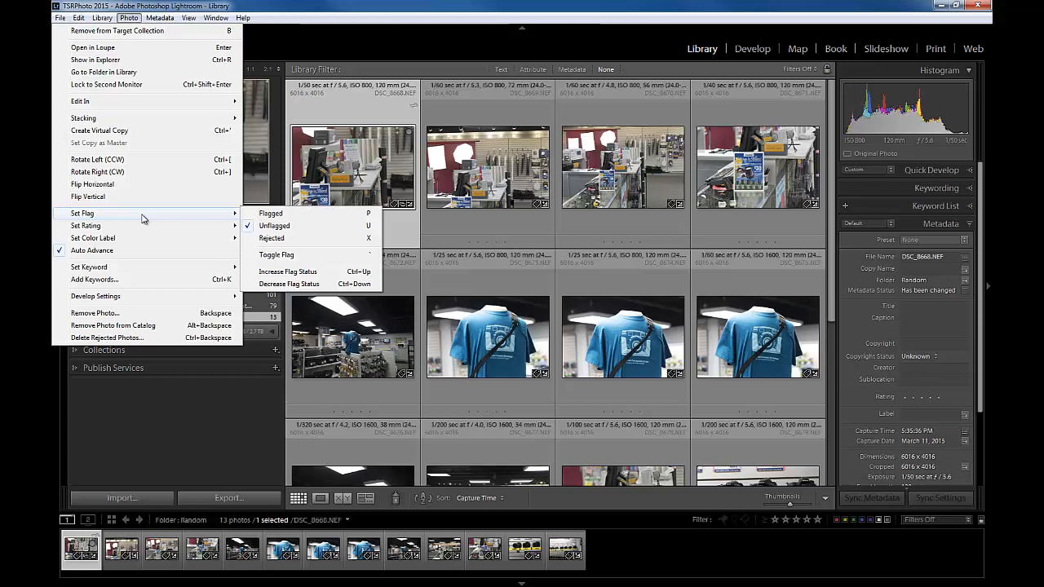
mouse_move(180, 229)
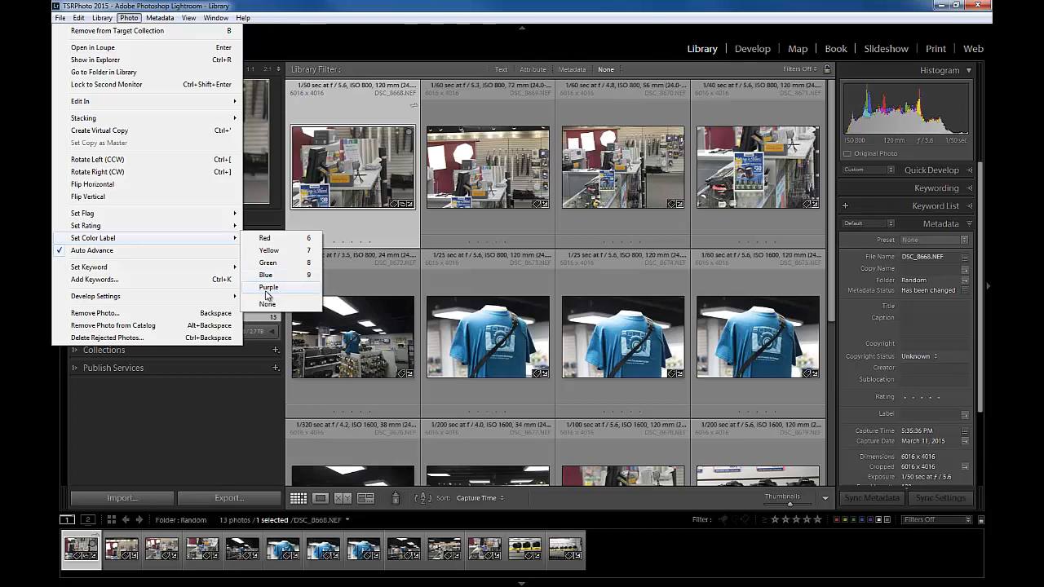
- Open the color label set for editing
mouse_move(169, 21)
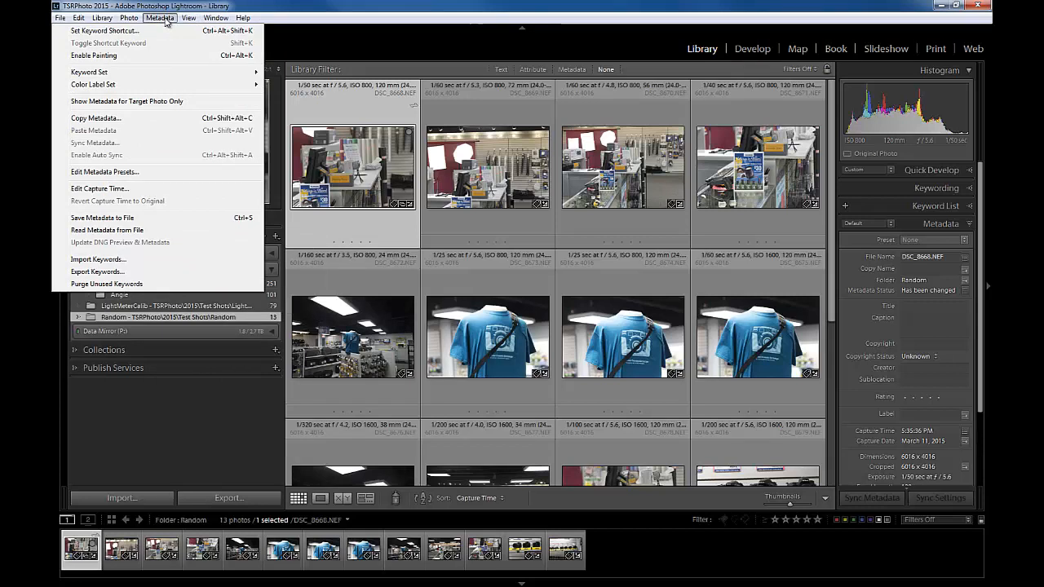
mouse_move(173, 88)
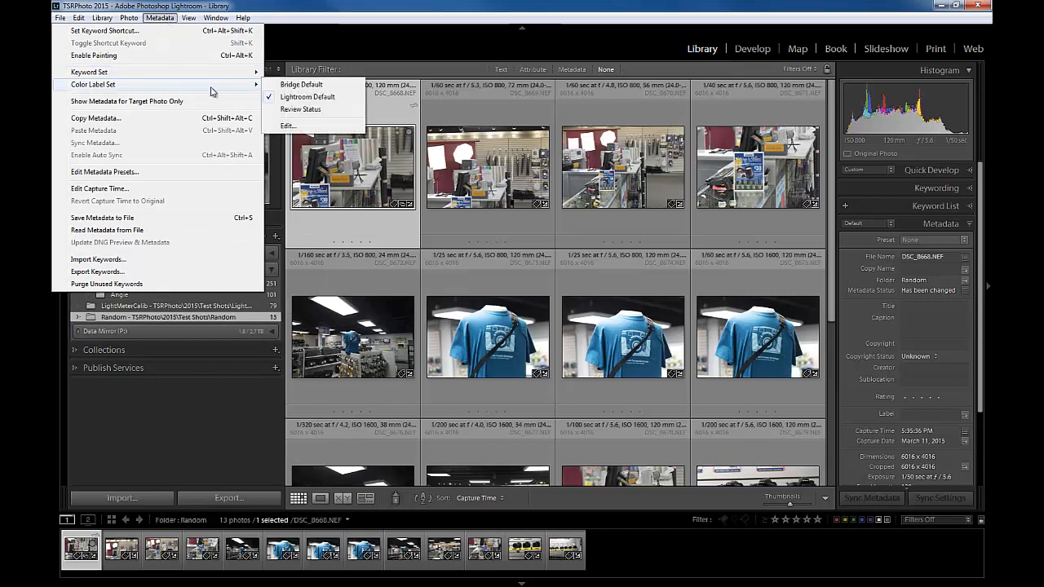
click(293, 127)
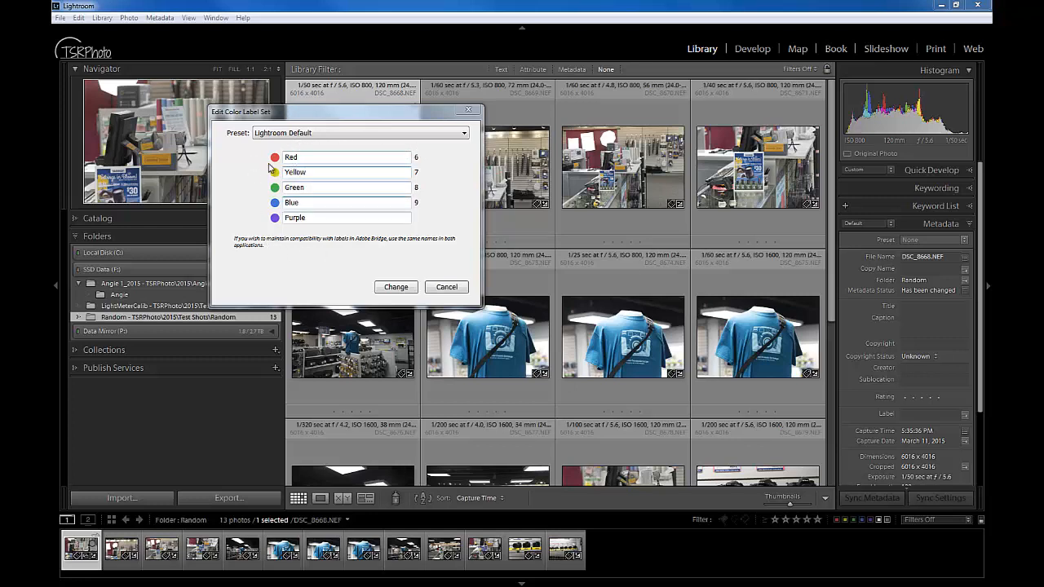
- Review the label names in the Bridge Default and Review Status presets, and return to the Lightroom Default preset
click(463, 135)
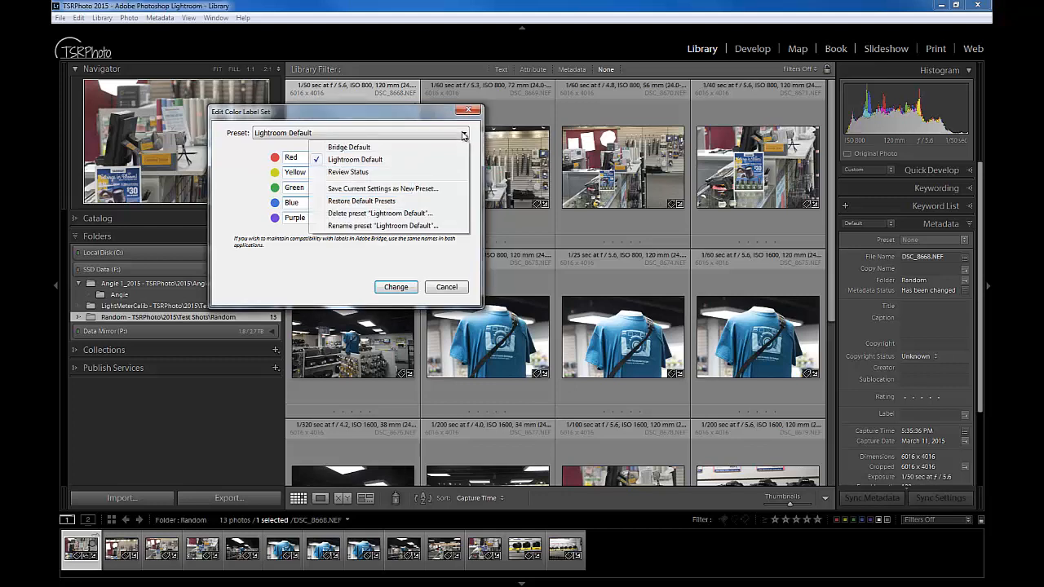
click(350, 147)
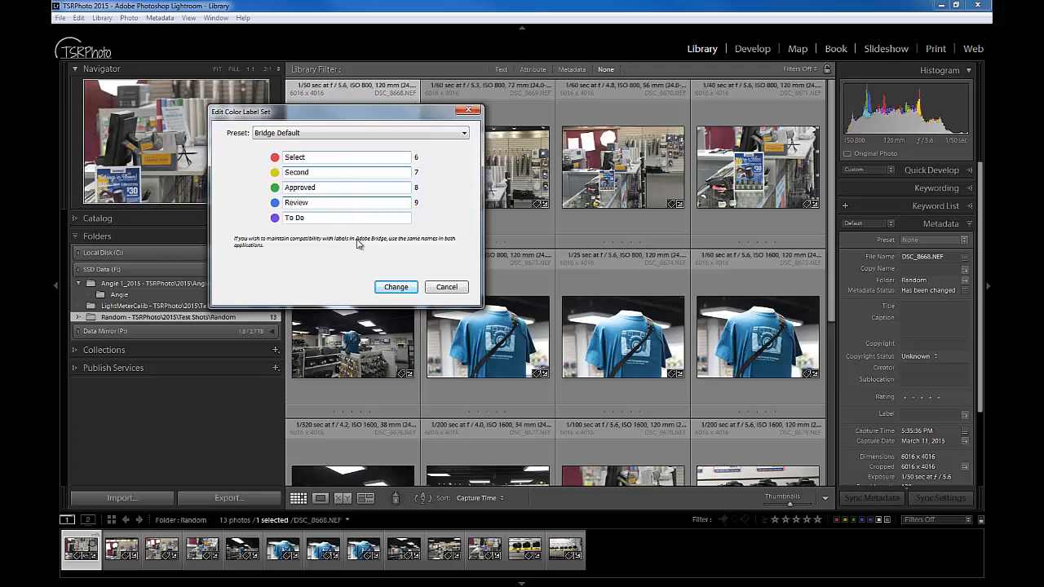
click(462, 135)
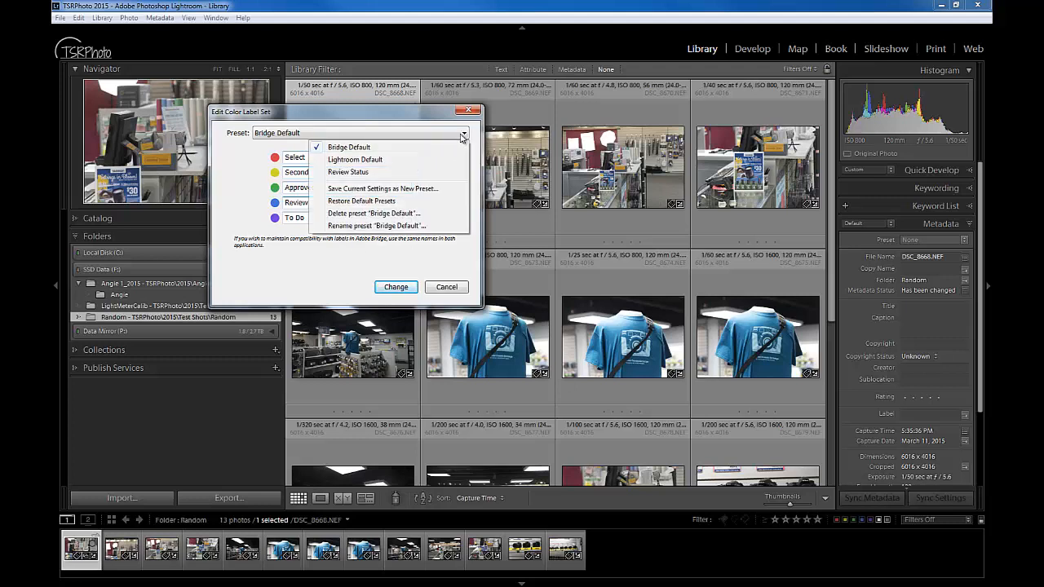
click(420, 172)
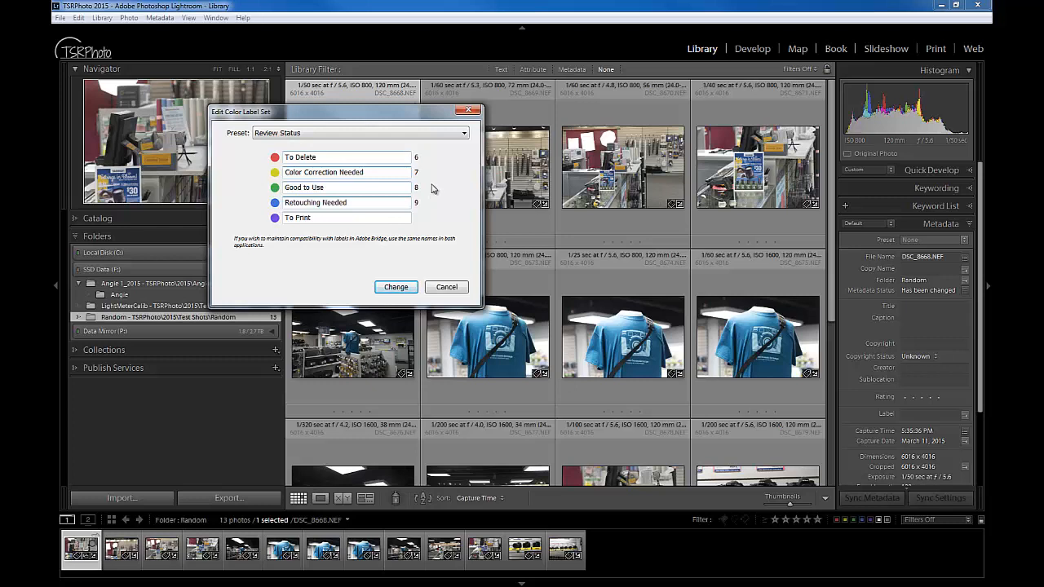
click(465, 133)
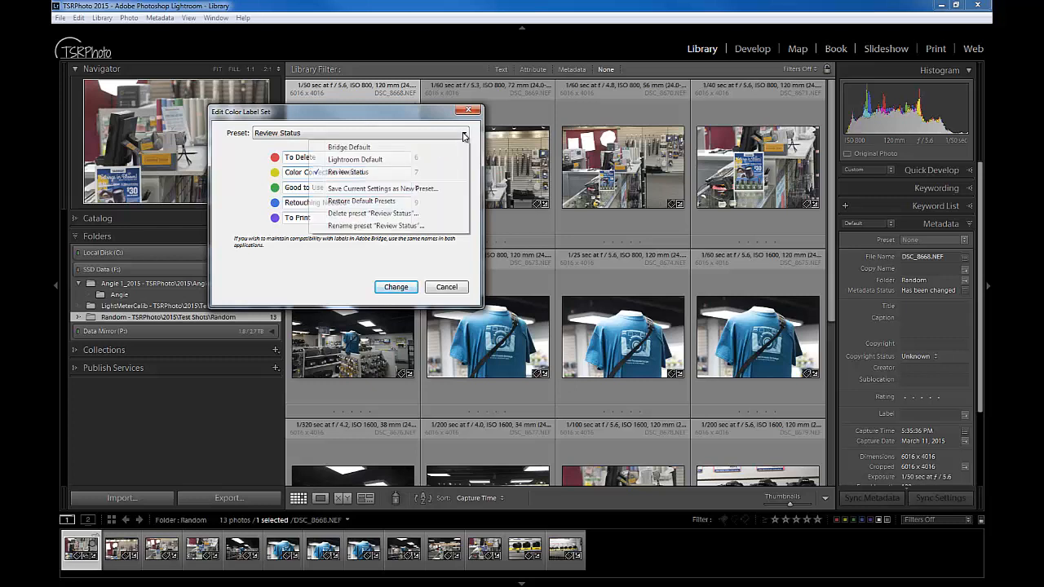
click(437, 159)
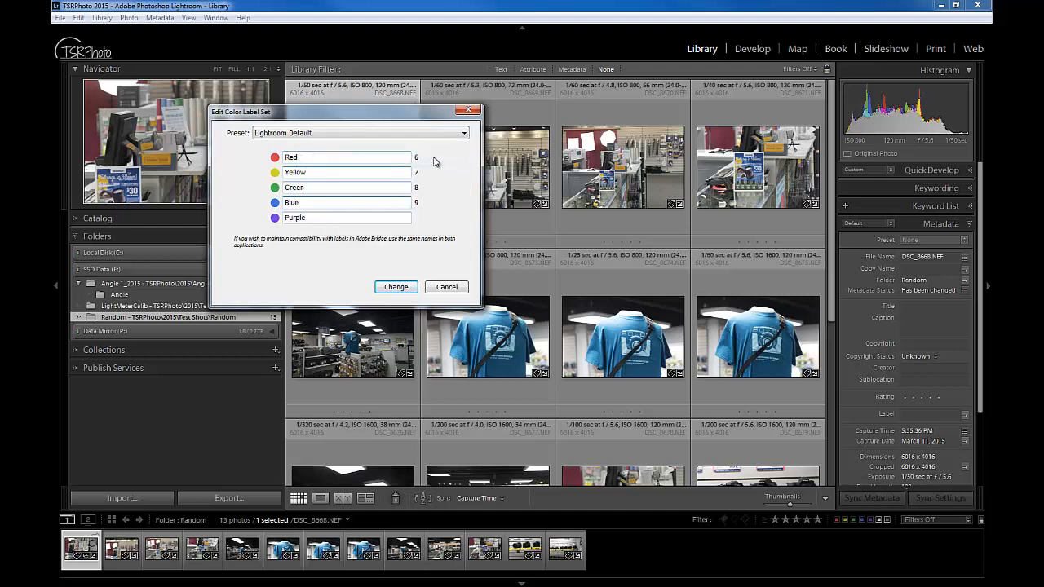
- Rename the red label to Selected, the yellow label to Editing and the green label to Finished
double_click(344, 157)
text(Selected)
key(Tab)
text(E)
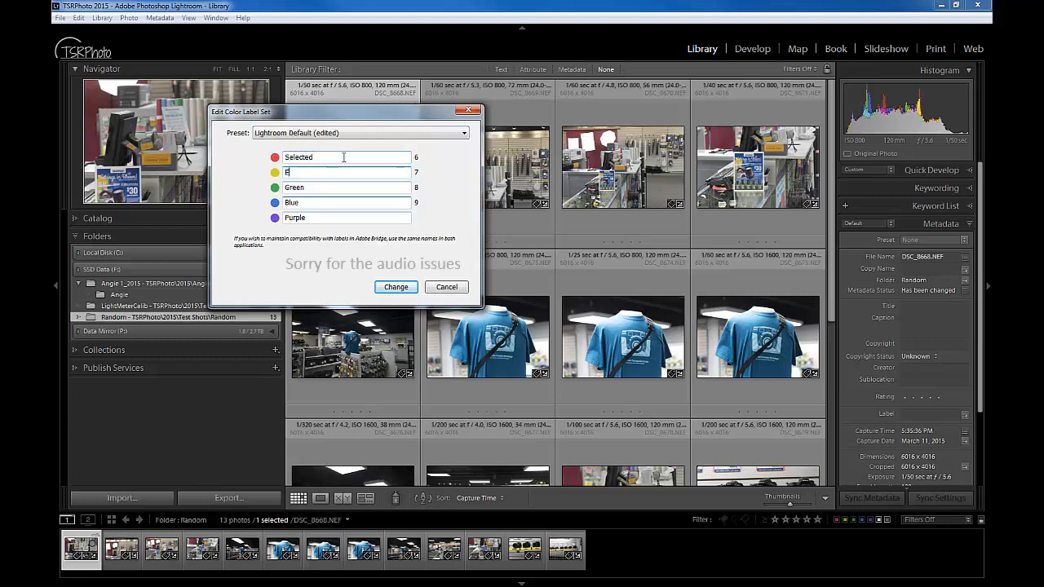
text(diting)
key(Tab)
text(Fin)
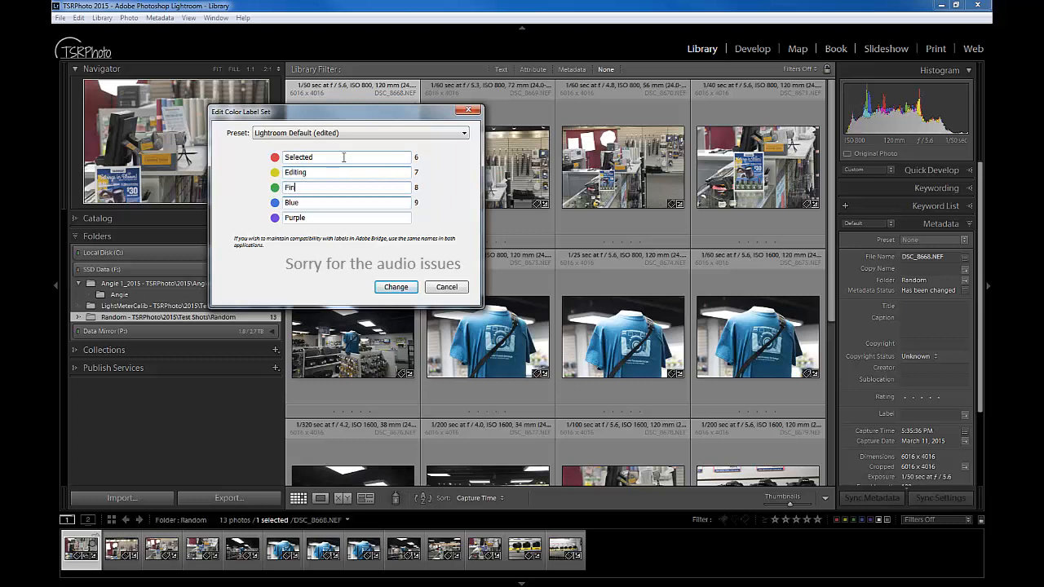
text(ished)
key(Tab)
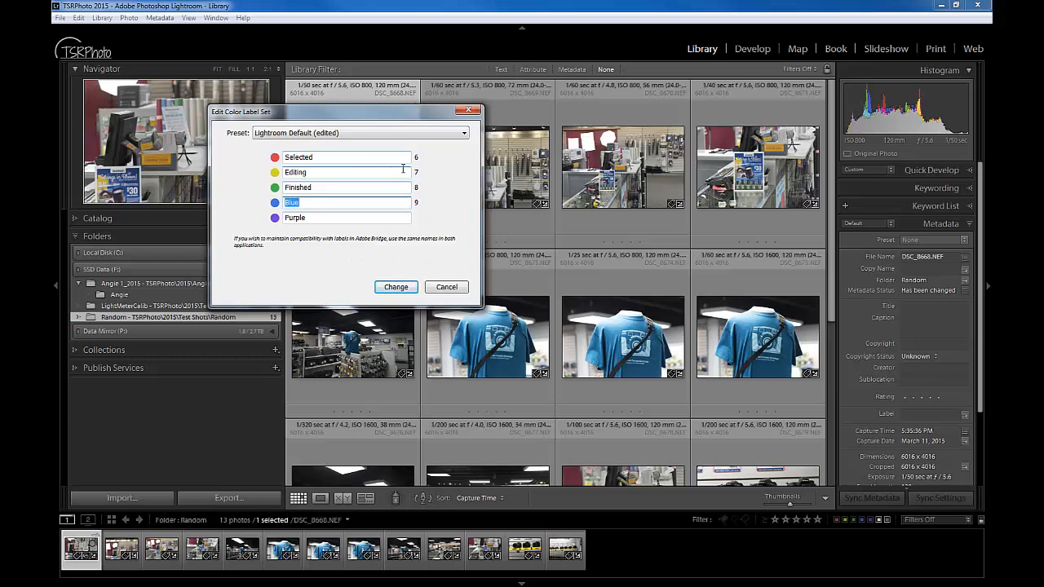
- Save the edited label names as a new preset named TSR and close the label set editor
click(455, 135)
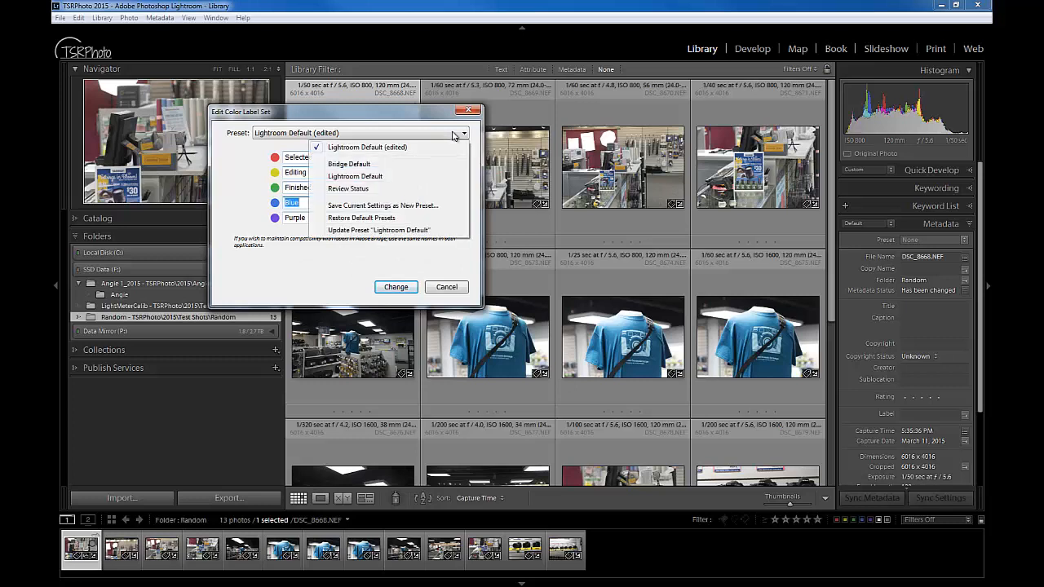
click(437, 207)
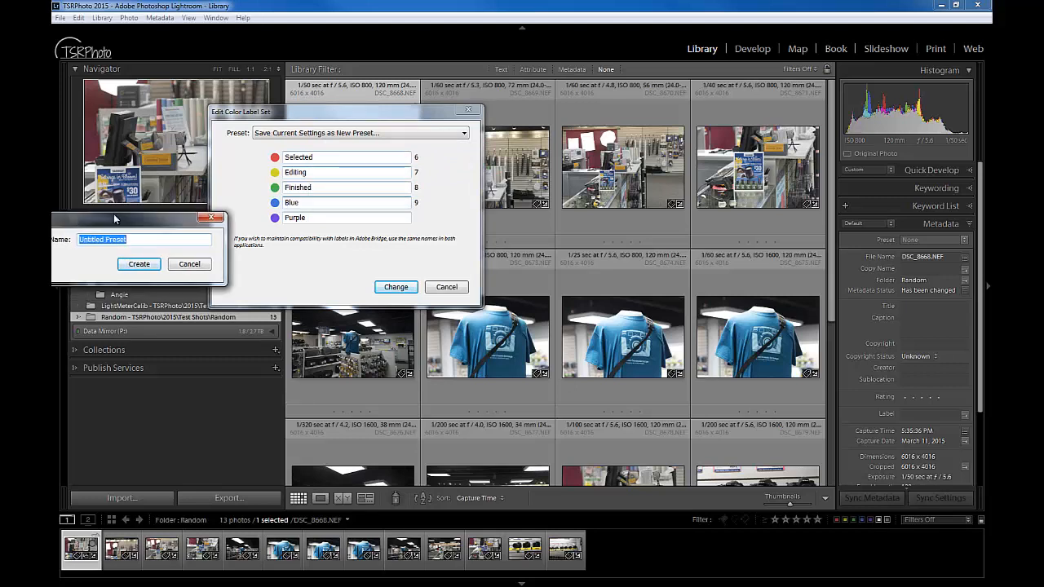
drag(84, 217, 157, 209)
text(TSR)
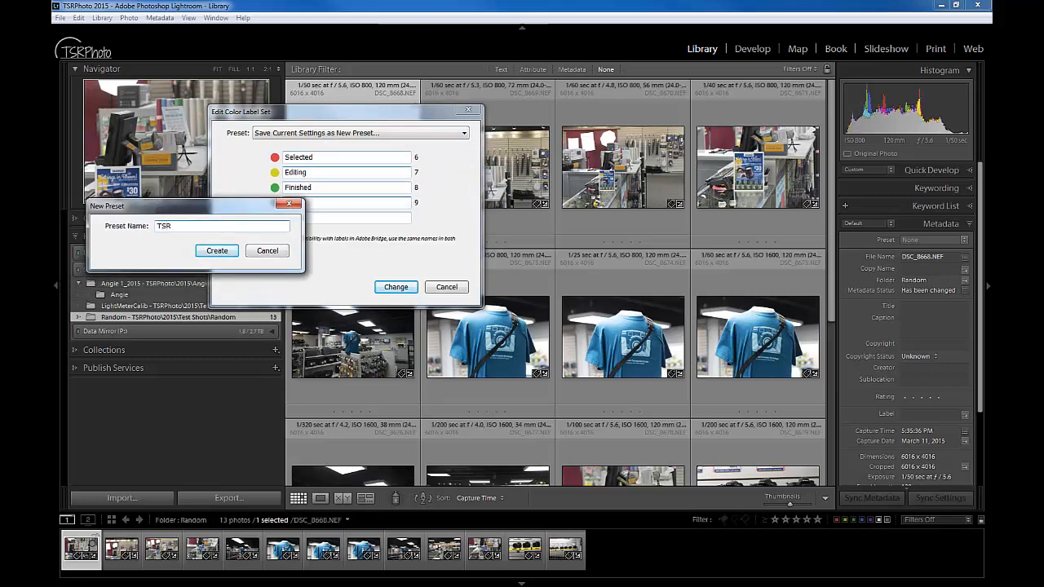
click(221, 250)
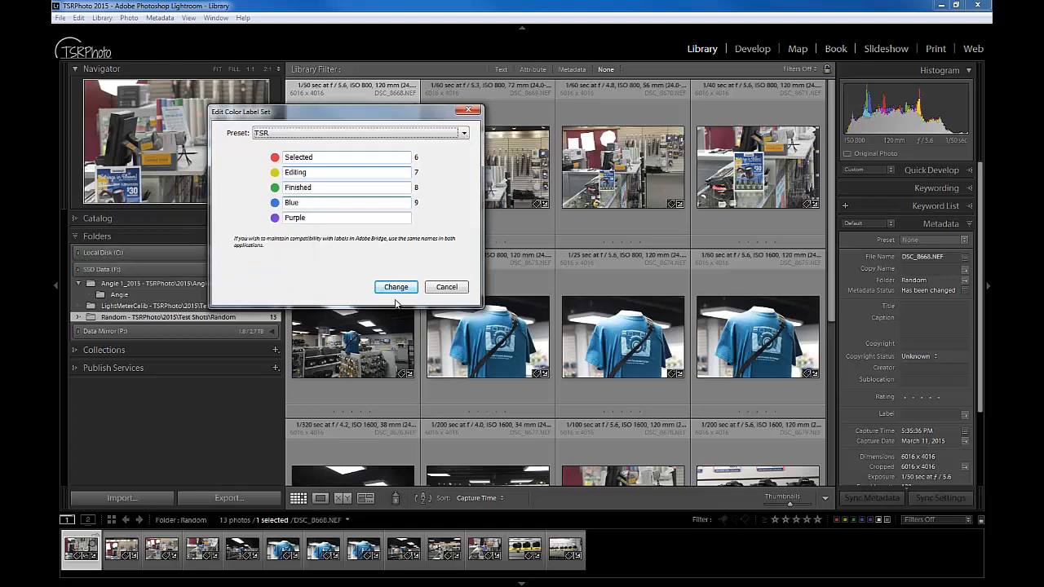
click(447, 287)
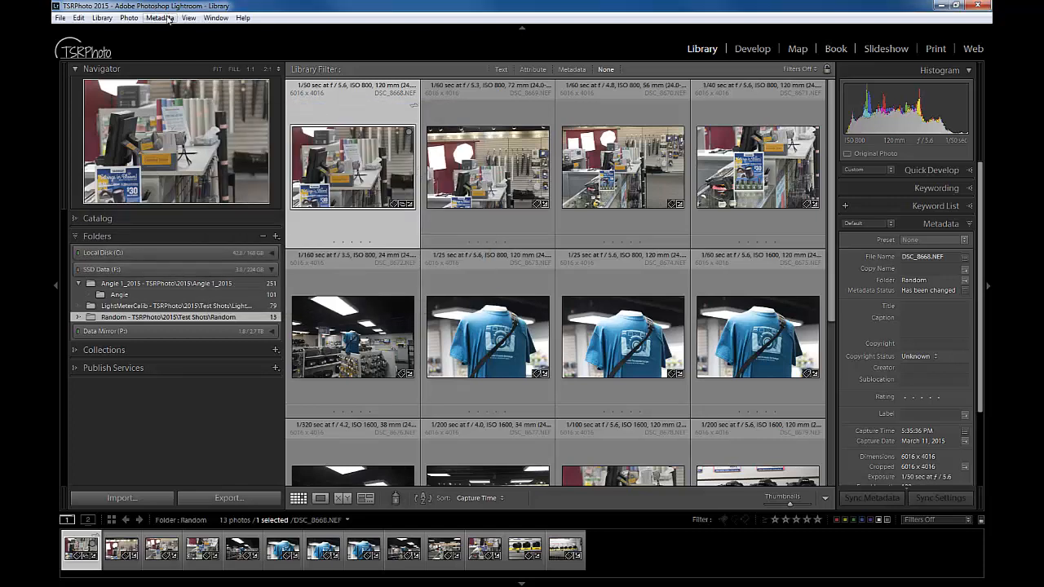
click(160, 17)
mouse_move(183, 88)
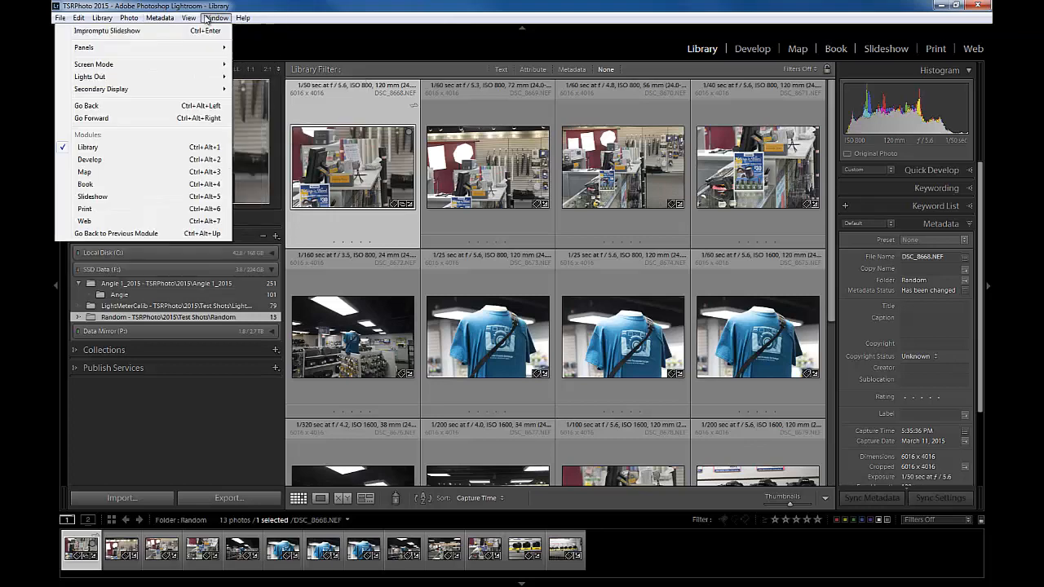
click(174, 18)
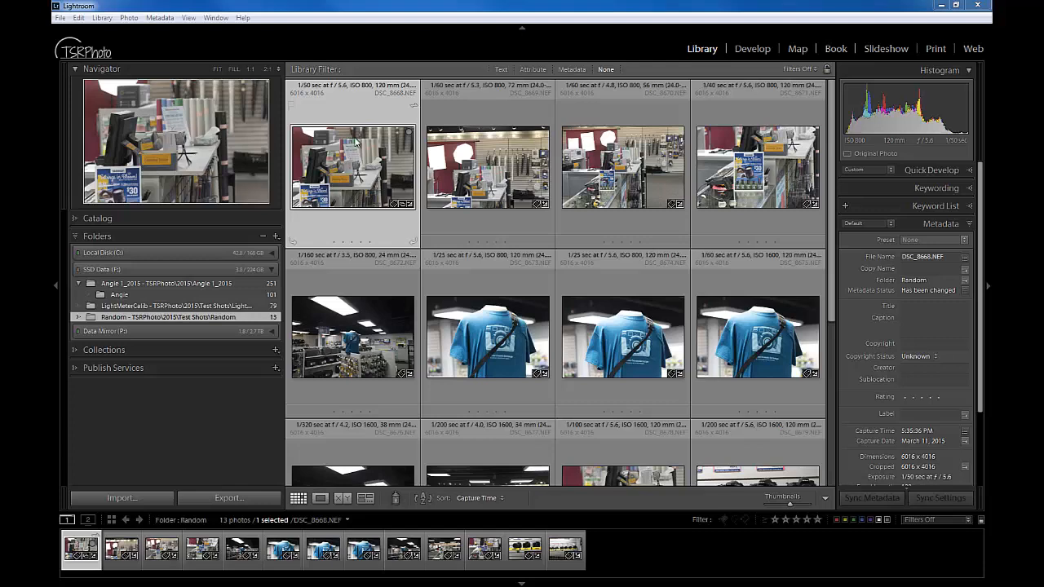
- Assign the Selected color label to the first photo, DSC_8668.NEF
right_click(355, 169)
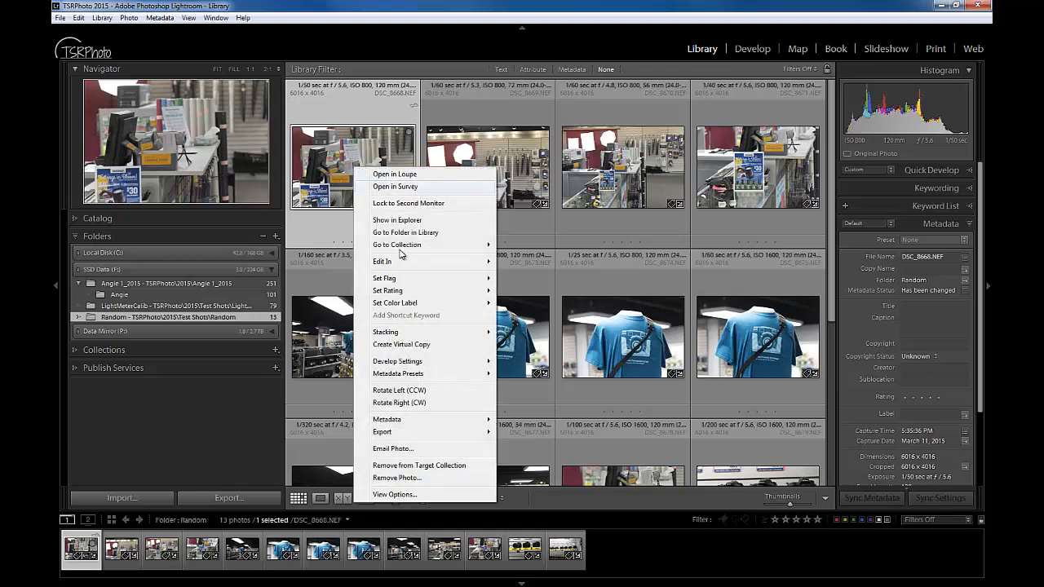
mouse_move(401, 304)
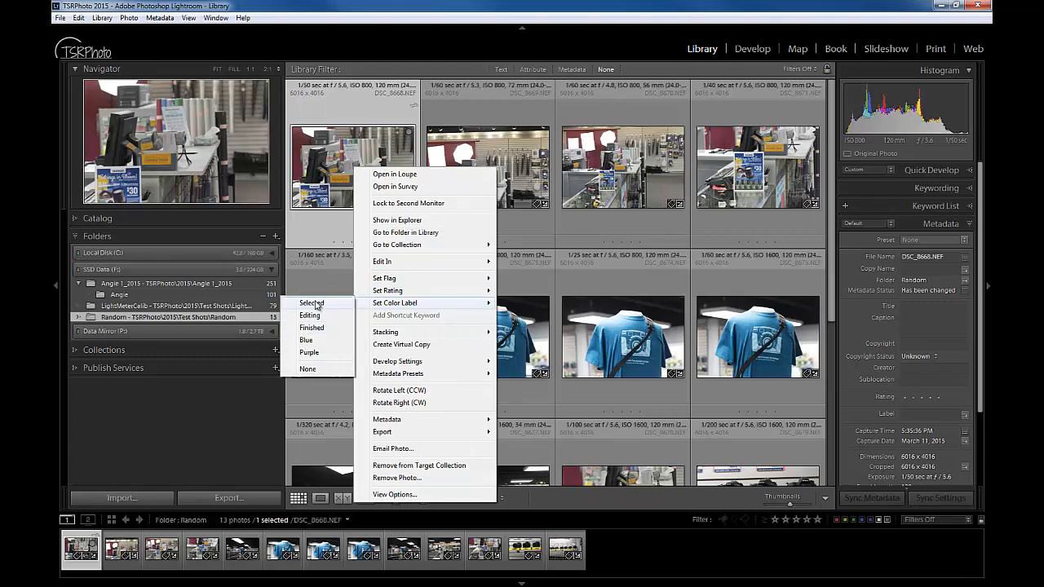
click(312, 303)
- Label the eight photos from DSC_8669 onward in the repeating order Editing, Finished, Selected, ending with Finished
click(441, 176)
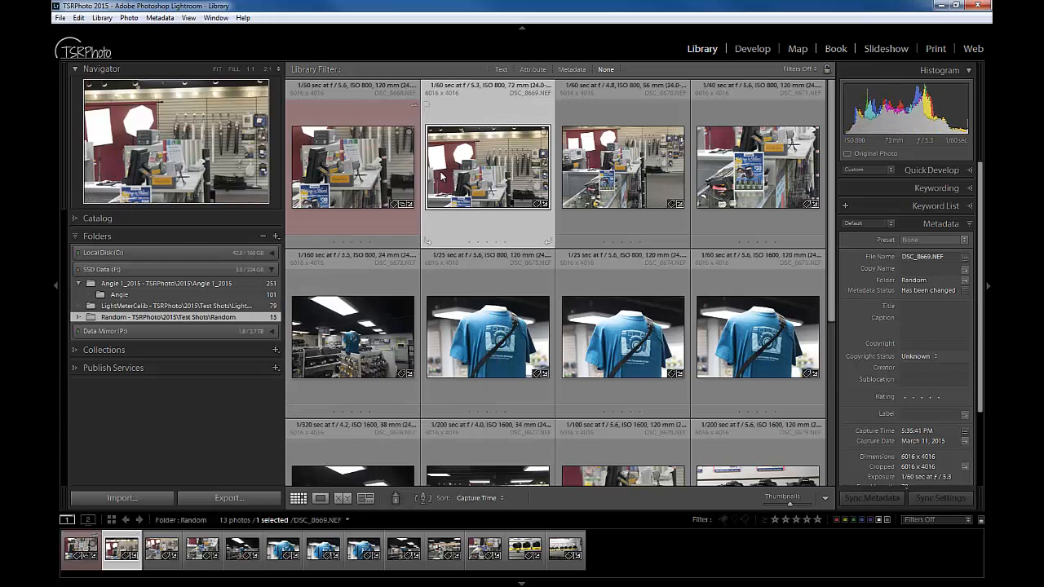
key(7)
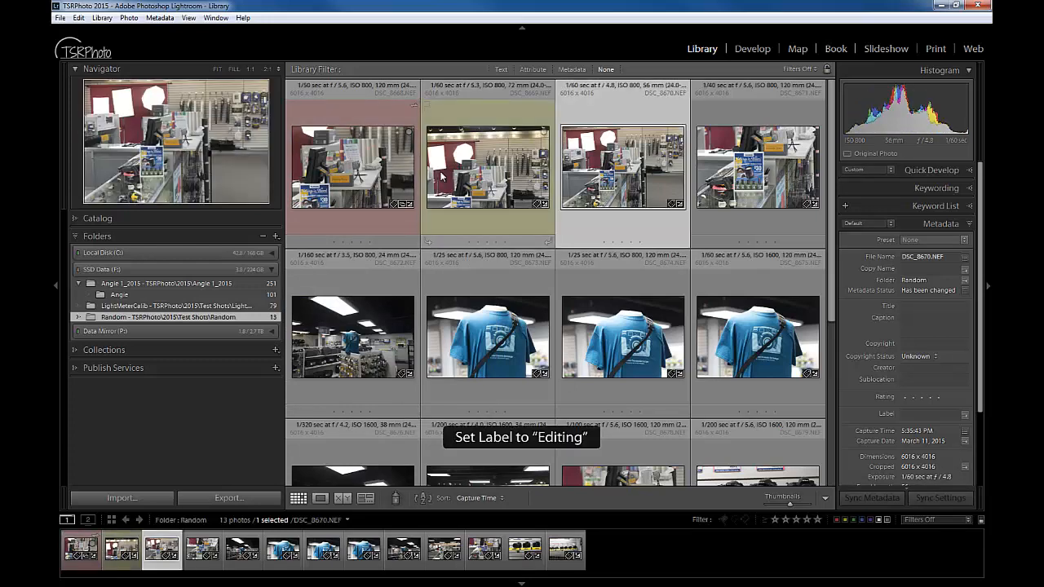
key(8)
key(6)
key(7)
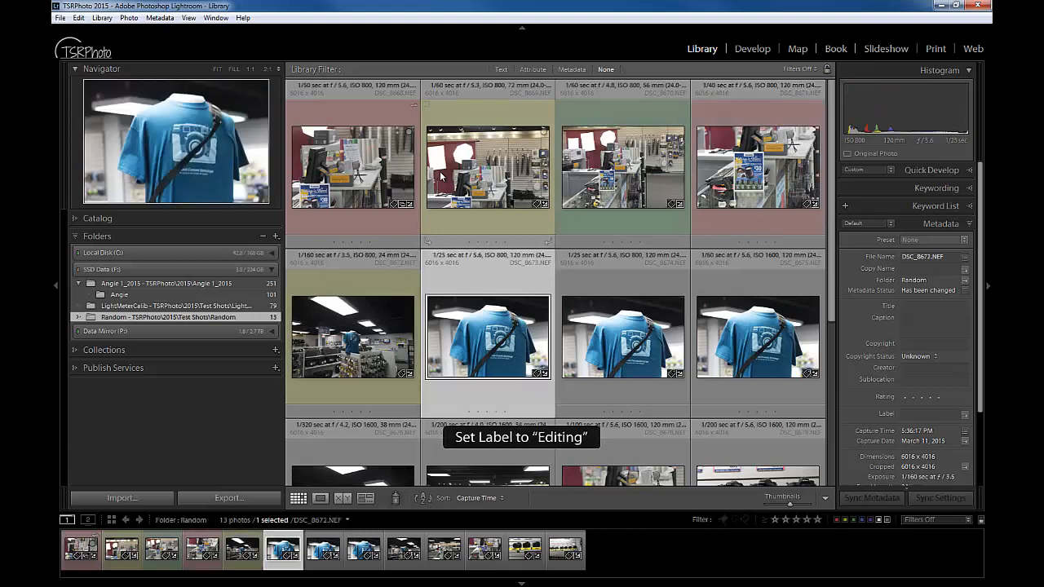
key(8)
key(6)
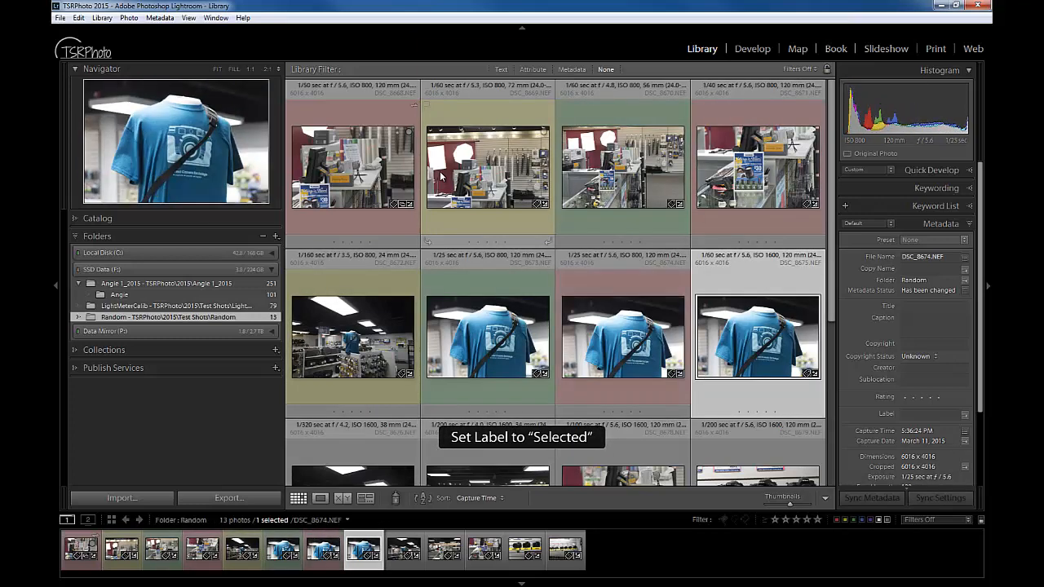
key(7)
key(8)
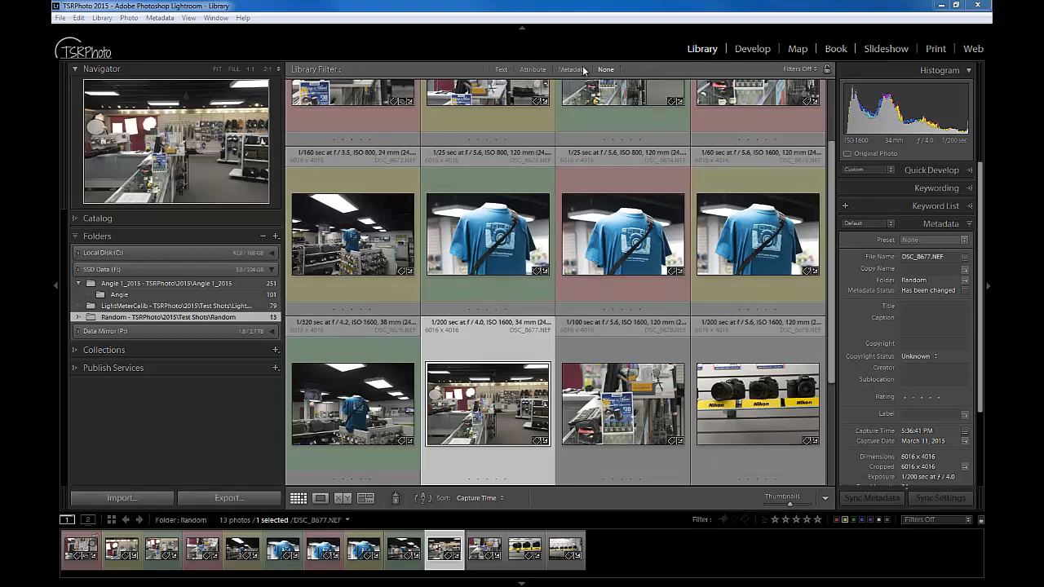
- Filter the folder's photos by color label attribute, isolating red and adding yellow so both labels are included
click(538, 69)
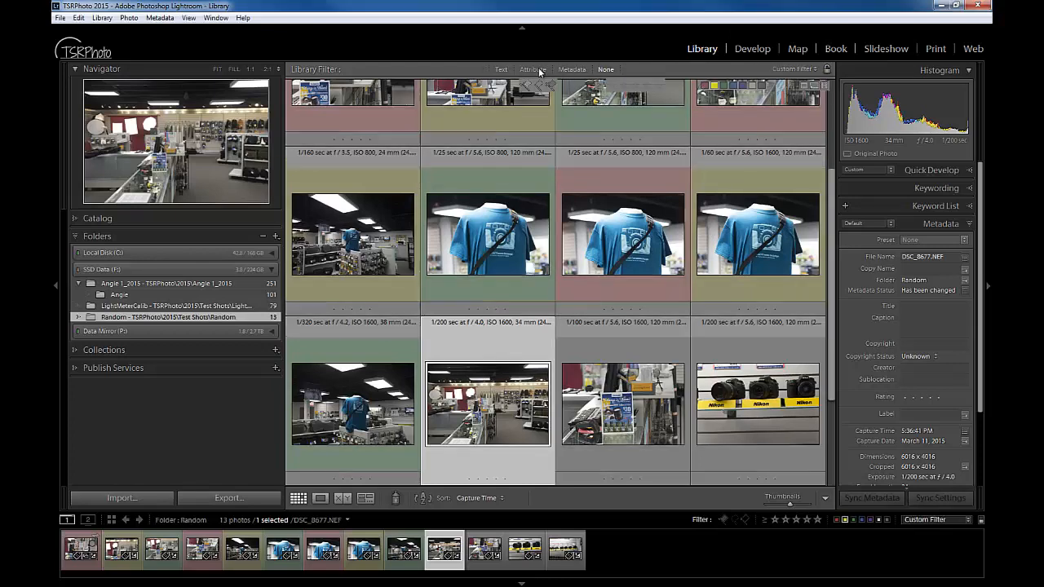
click(704, 86)
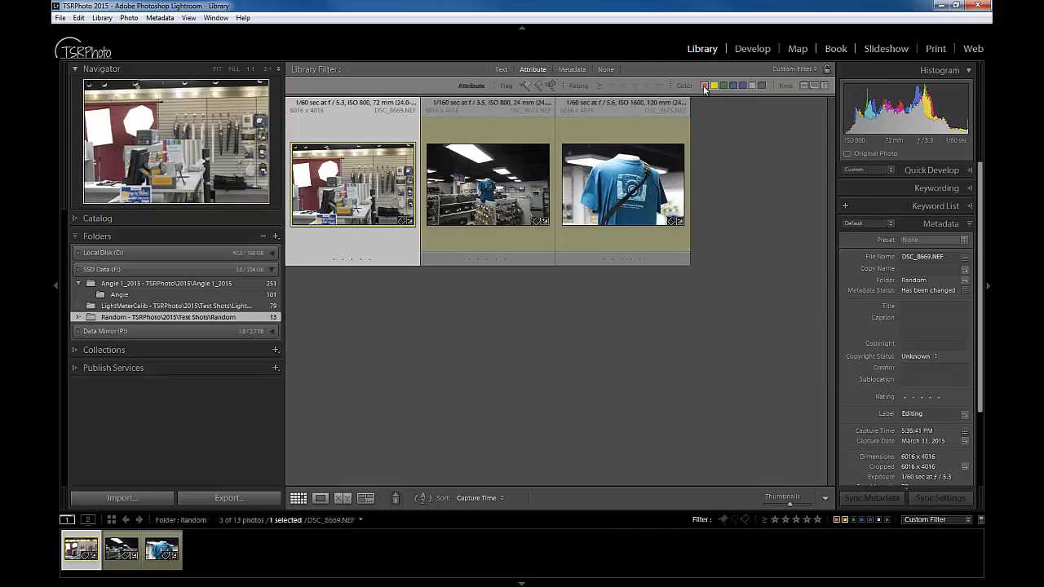
click(713, 86)
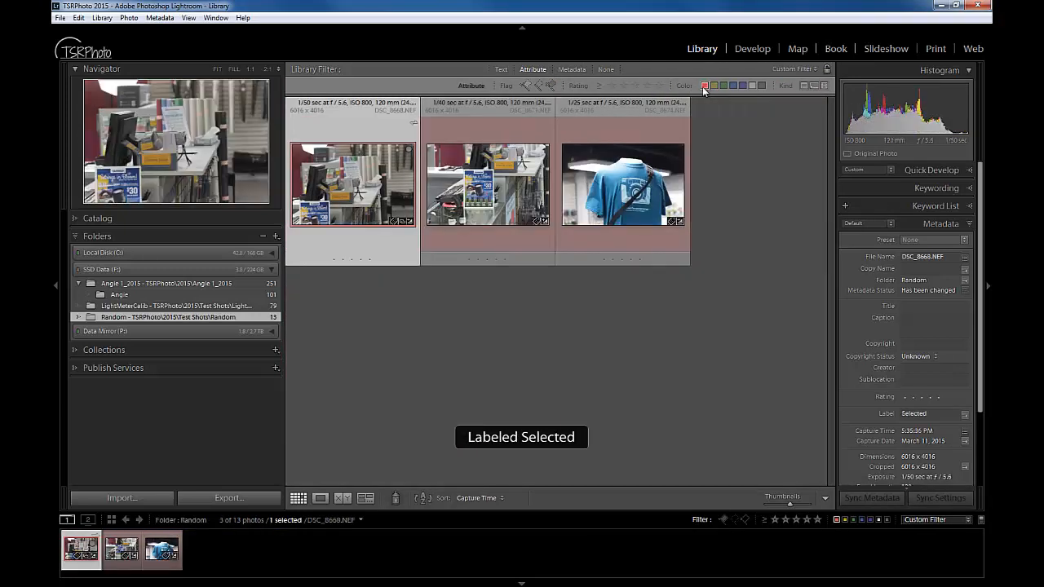
click(714, 87)
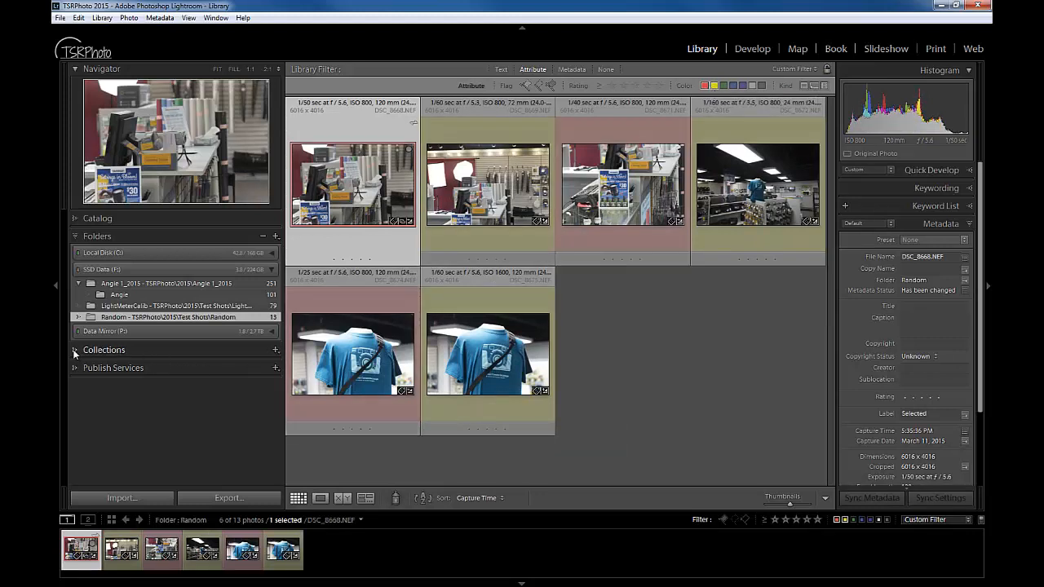
- Show the photos in the Colored Red smart collection
click(74, 350)
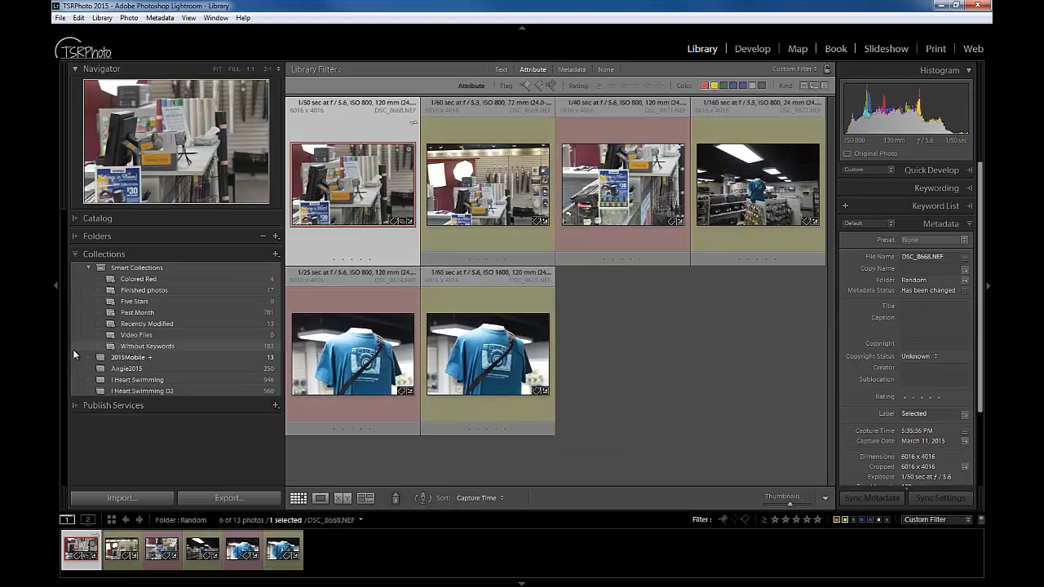
click(159, 279)
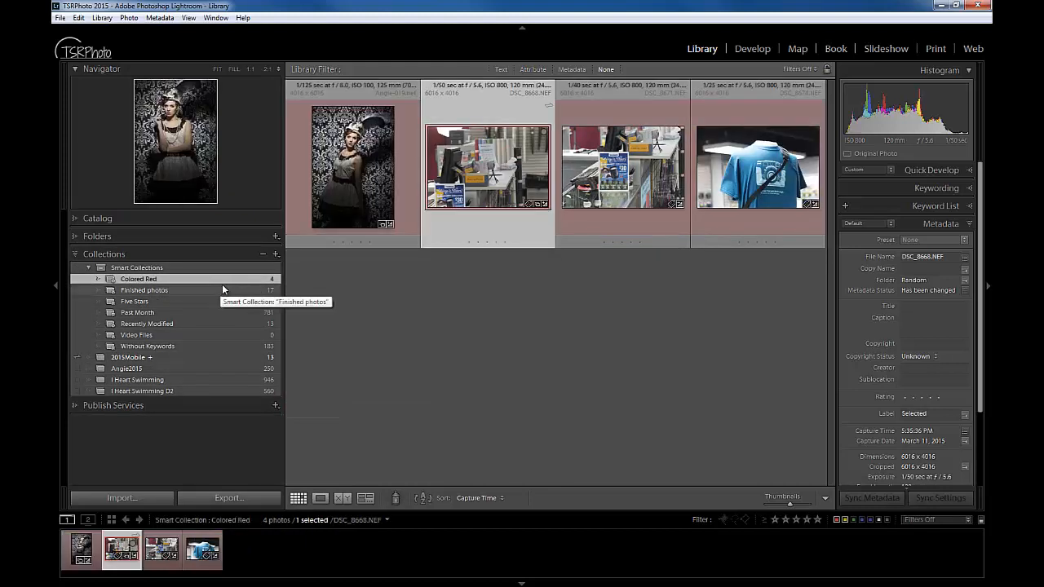
- View the photos in the Finished photos smart collection and return to the Colored Red smart collection
click(217, 290)
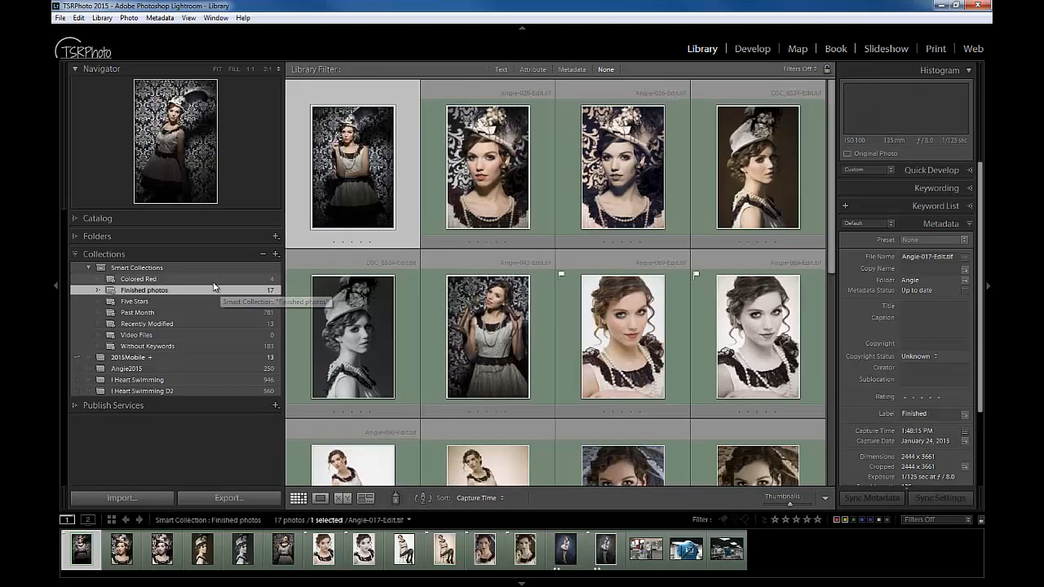
click(209, 279)
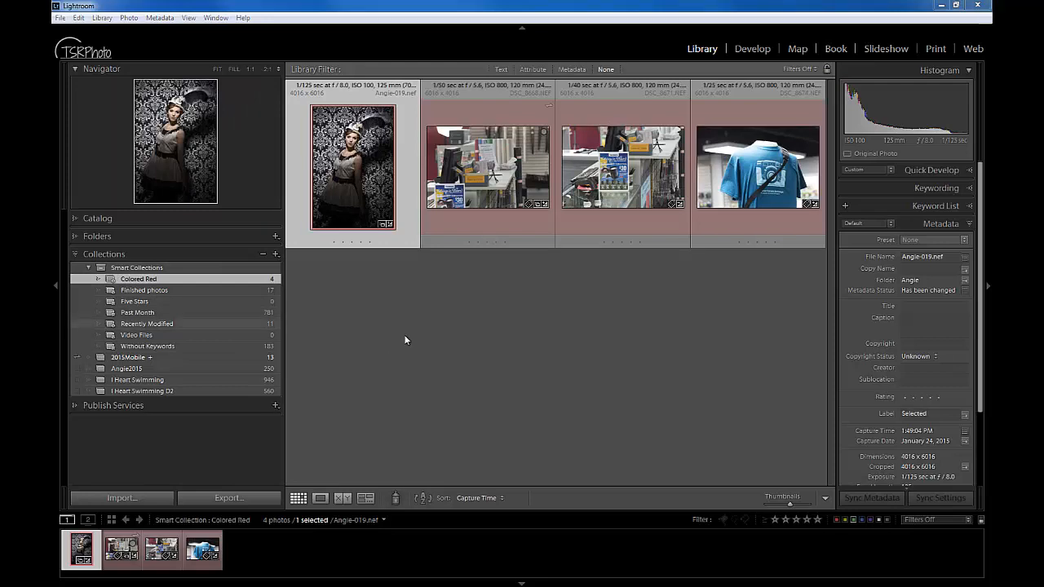
- In the Random folder, label the six photos from DSC_8668 to DSC_8673 in the repeating order Editing, Finished, blue
click(72, 238)
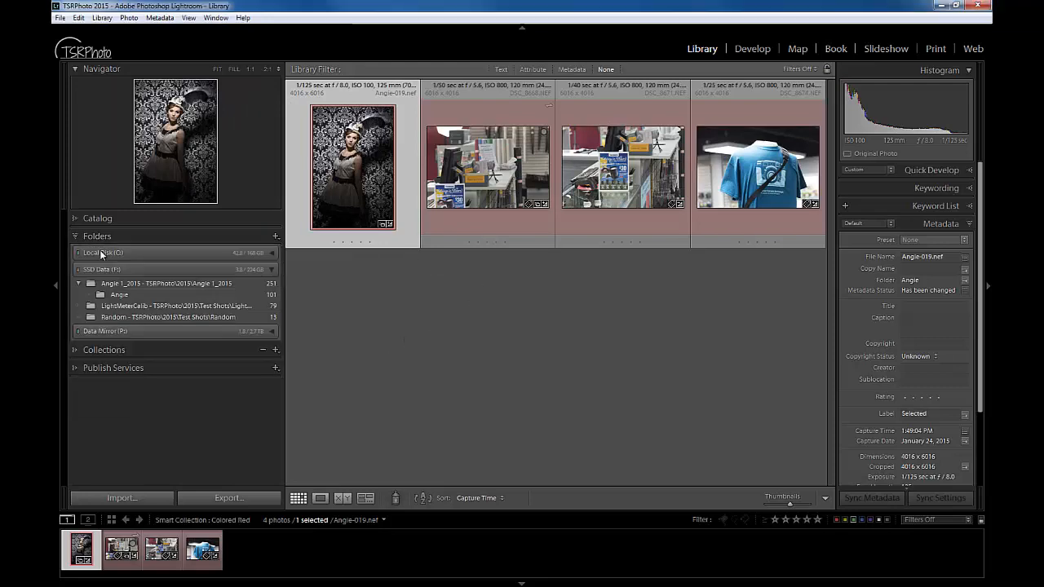
click(261, 316)
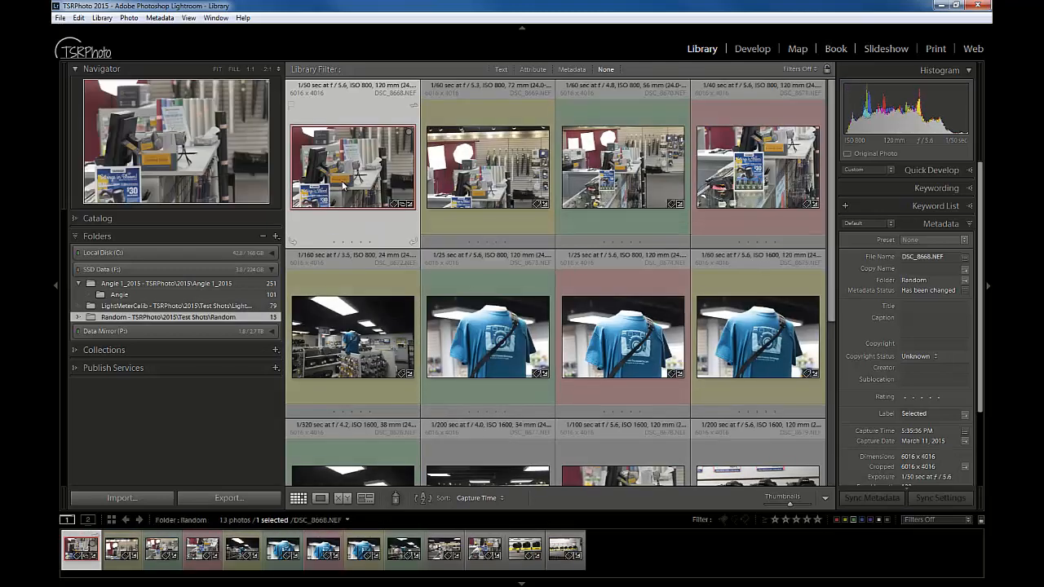
key(7)
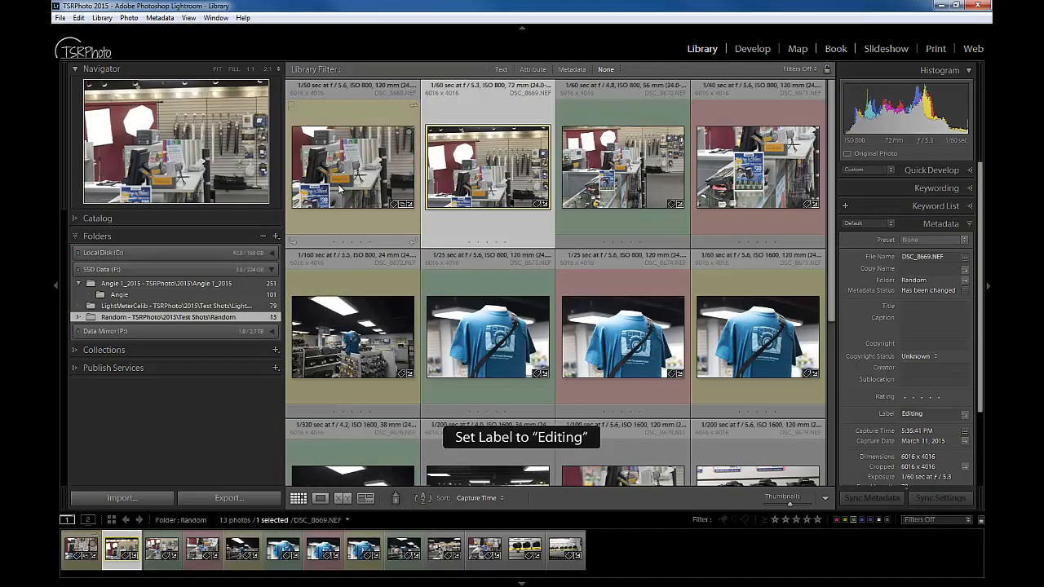
key(8)
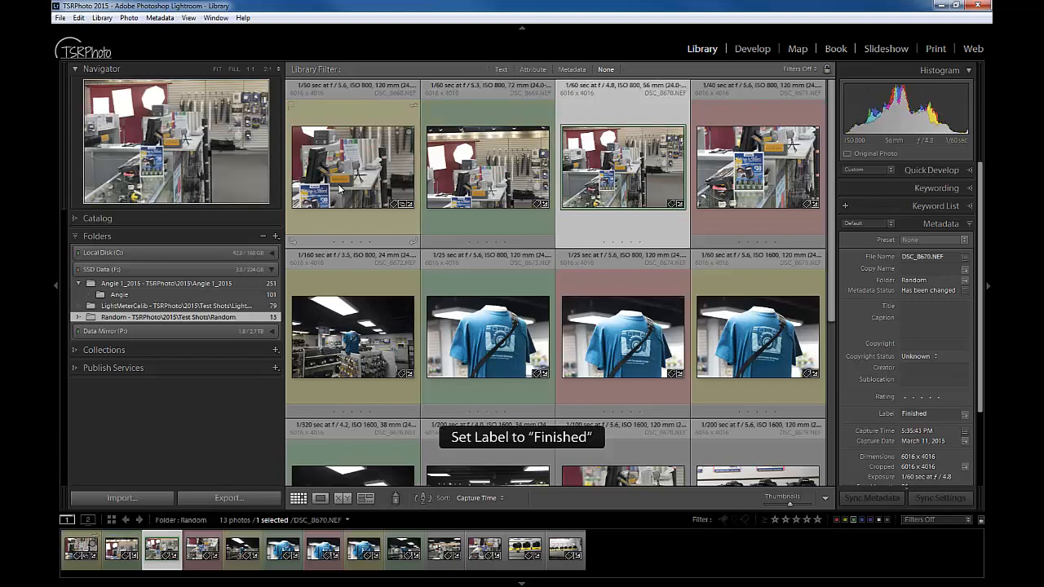
key(9)
key(7)
key(8)
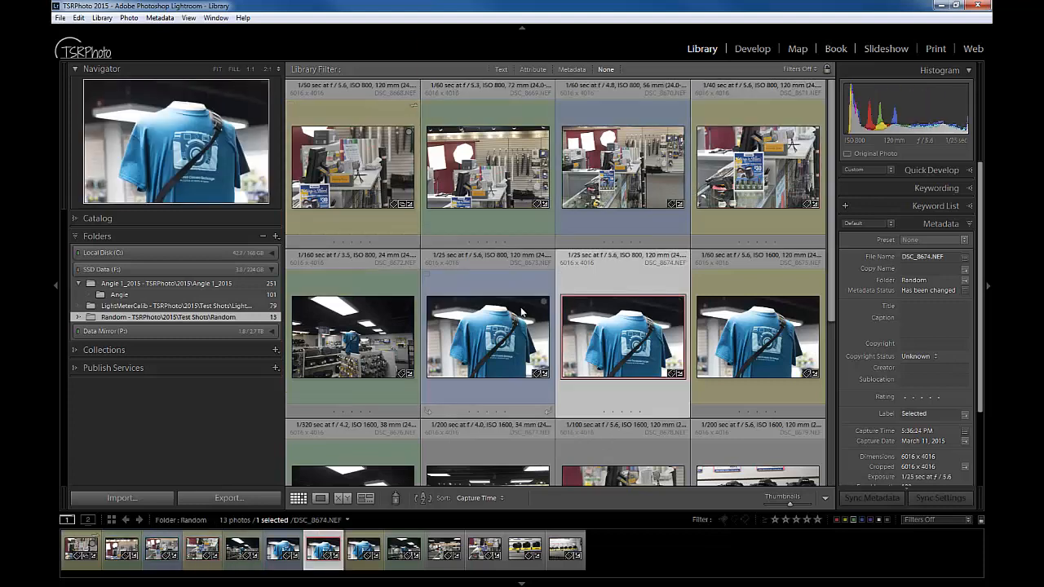
key(9)
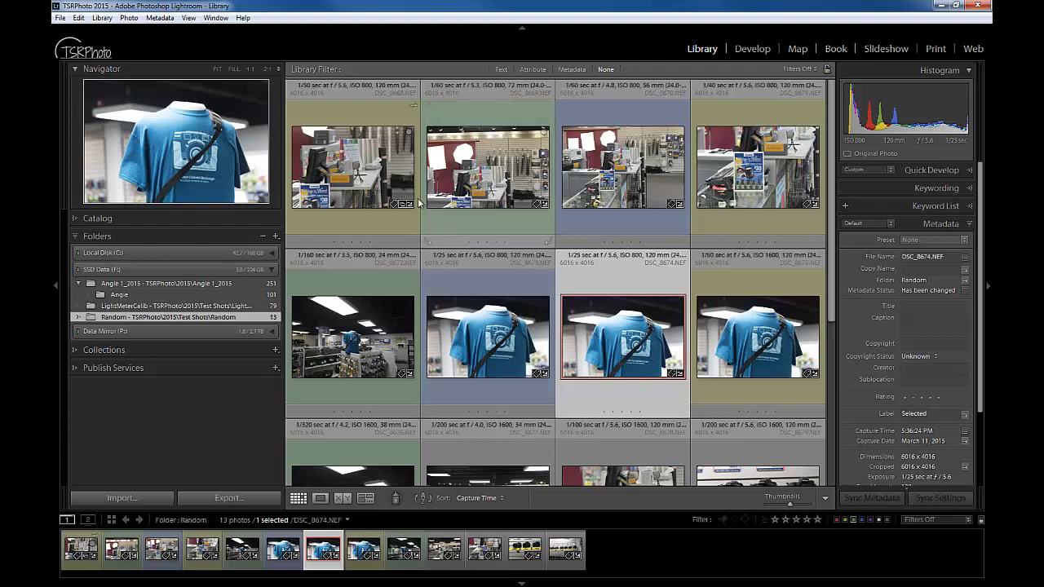
- Check whether Auto Advance is enabled for labeling photos
click(129, 18)
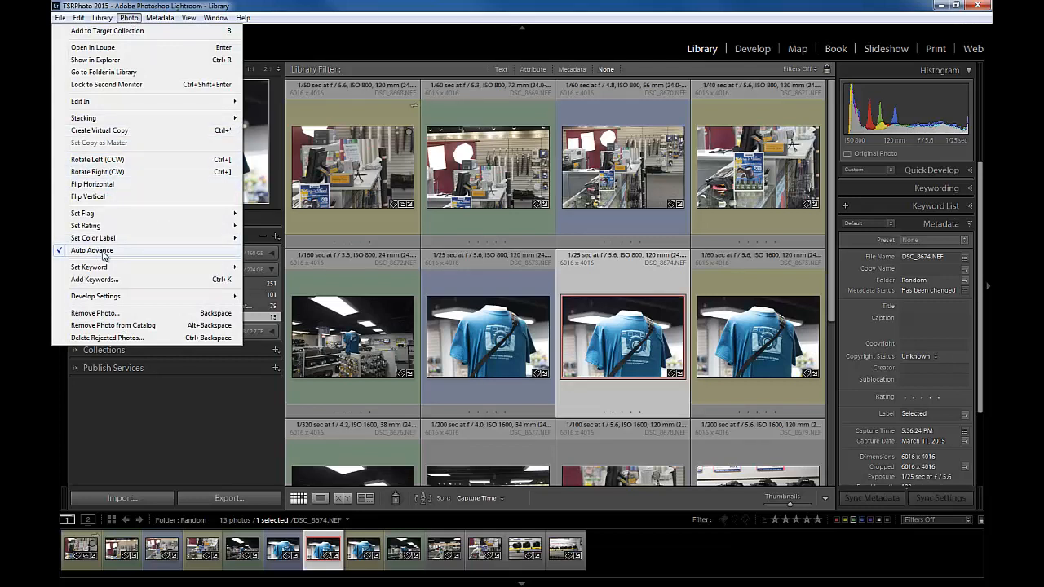
click(602, 285)
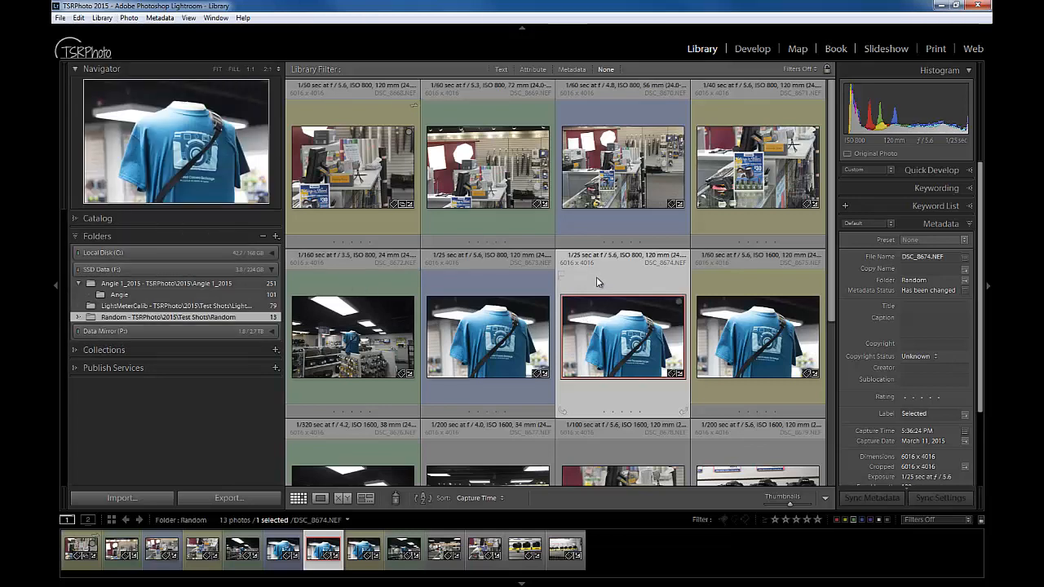
- Label the five photos from DSC_8674 to DSC_8678 as Editing, Finished, blue, Selected and Editing, in that order
key(7)
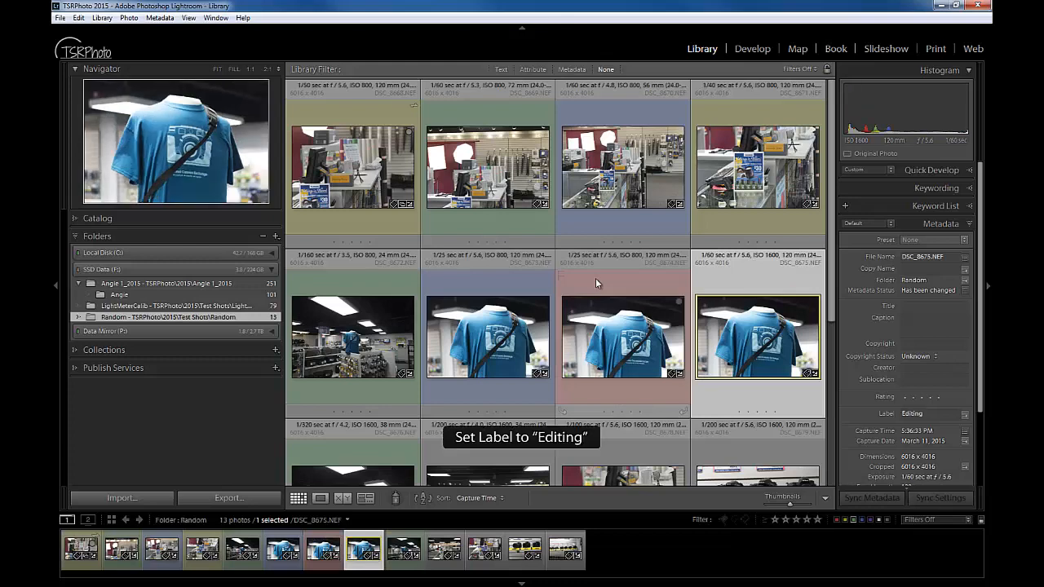
key(8)
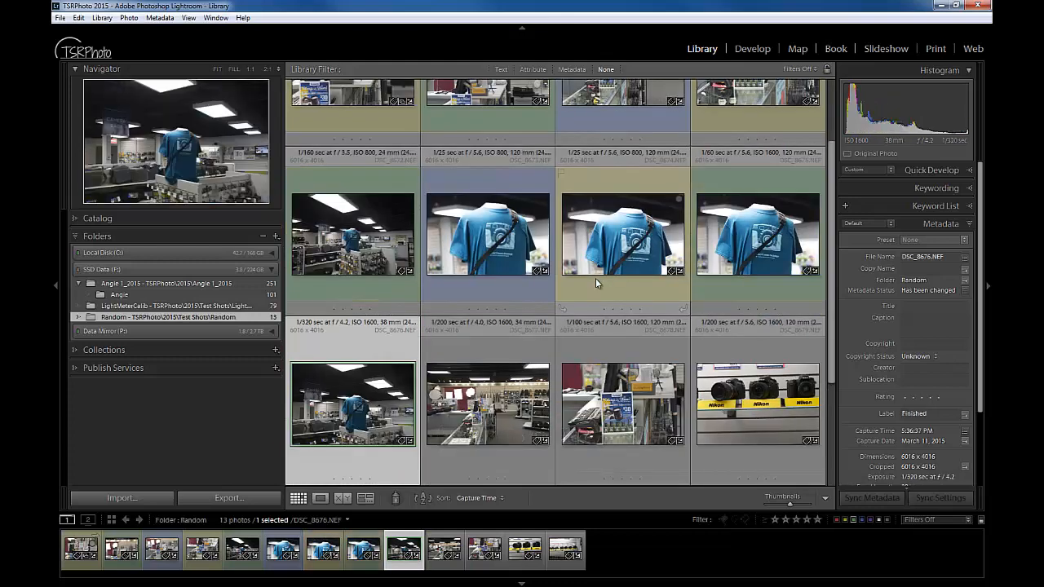
key(9)
key(6)
key(7)
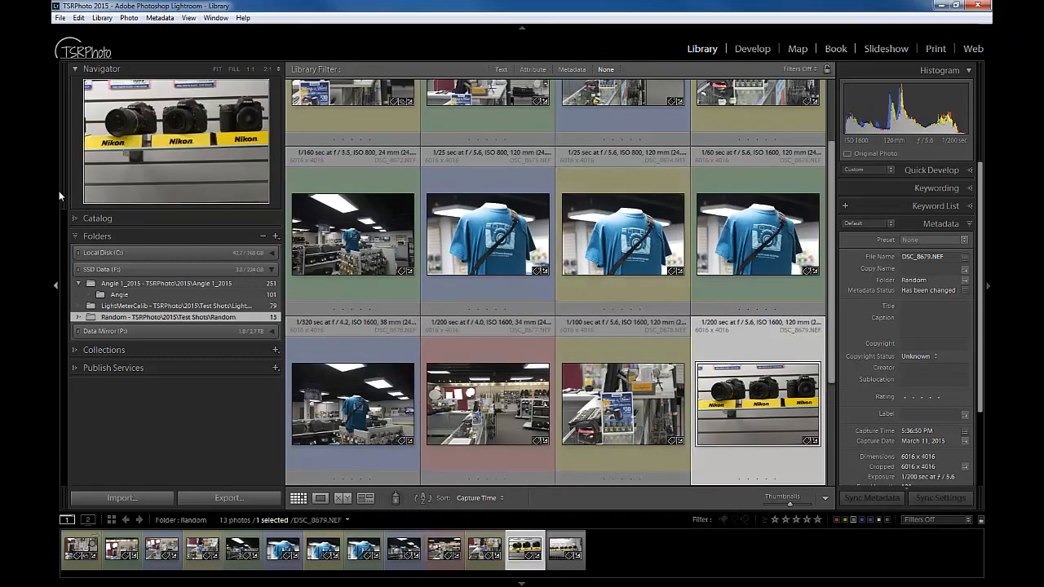